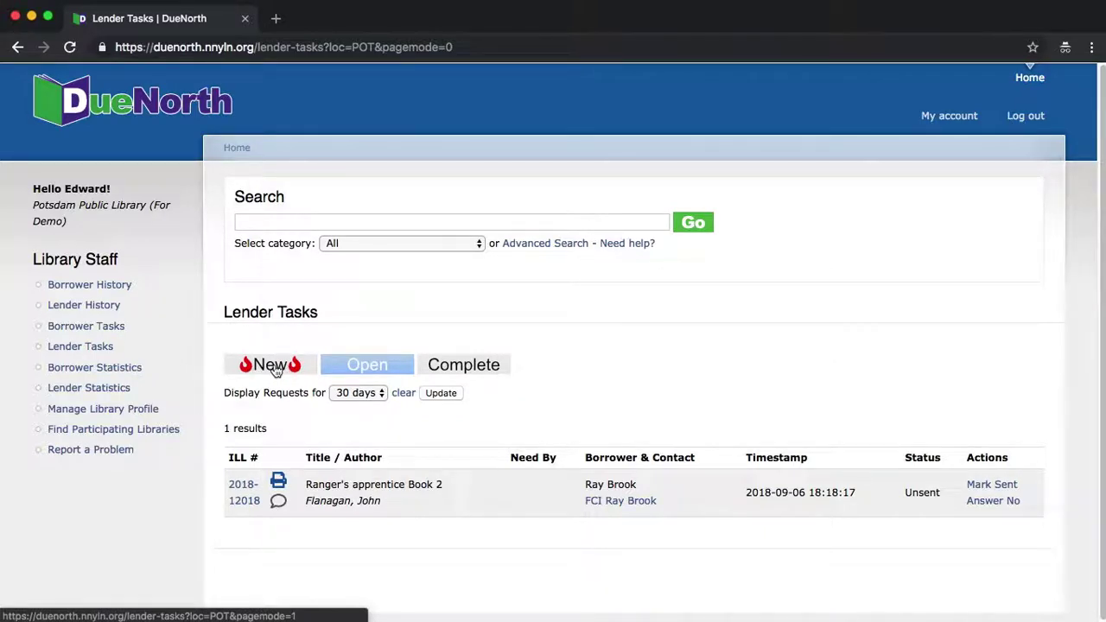
# Step: Accept the new lending request for "Cibola burn Book four of the expanse" and submit the response without a delivery note
pyautogui.click(275, 367)
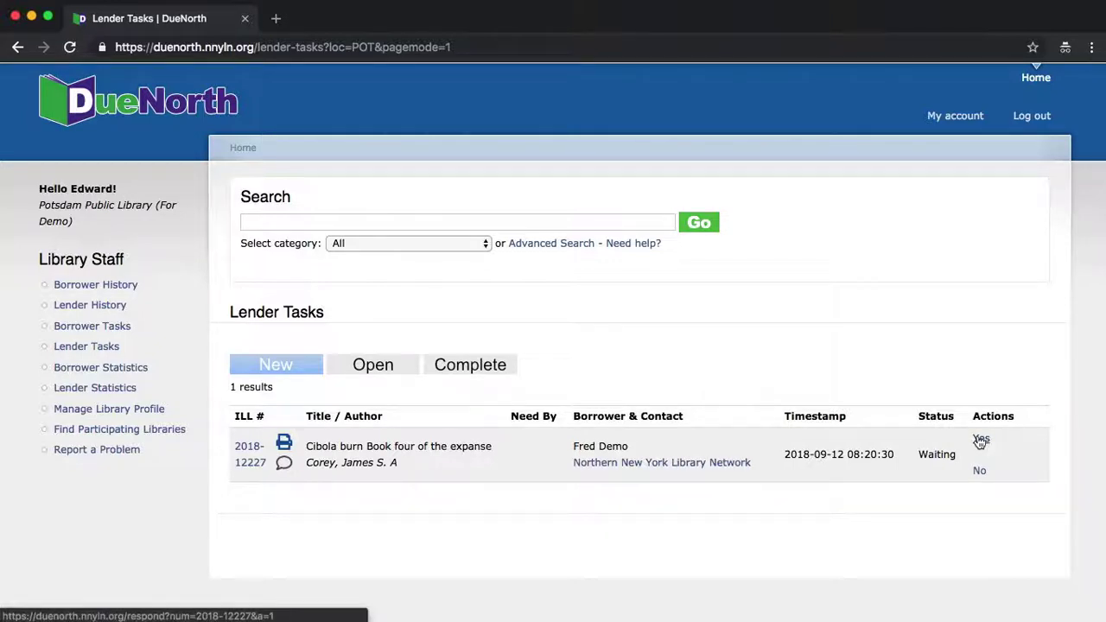
pyautogui.click(981, 442)
pyautogui.click(427, 434)
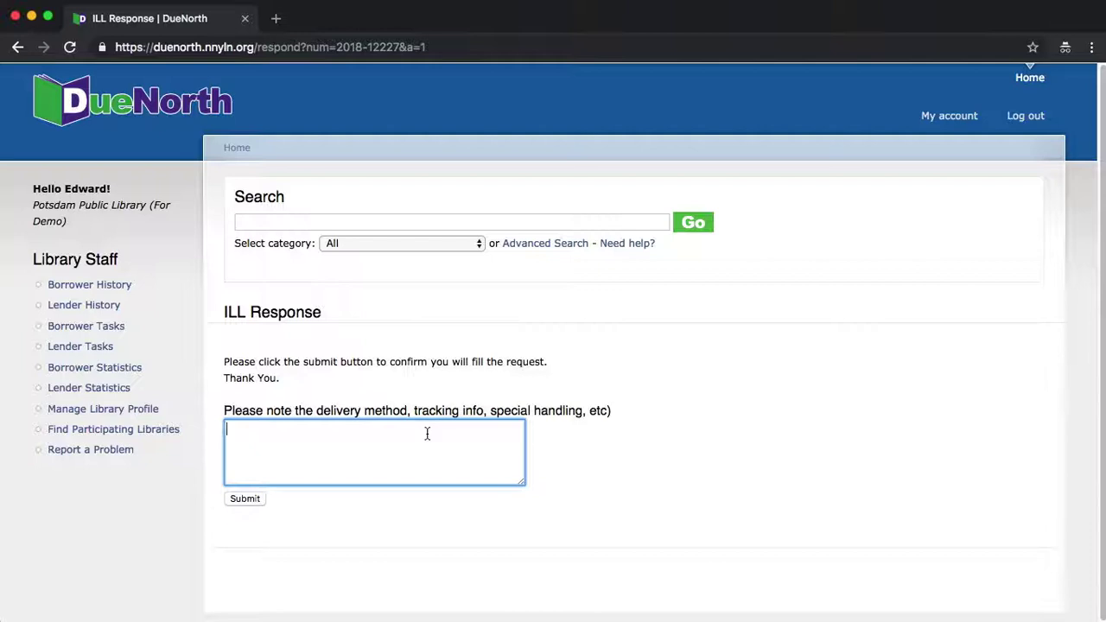
pyautogui.click(246, 499)
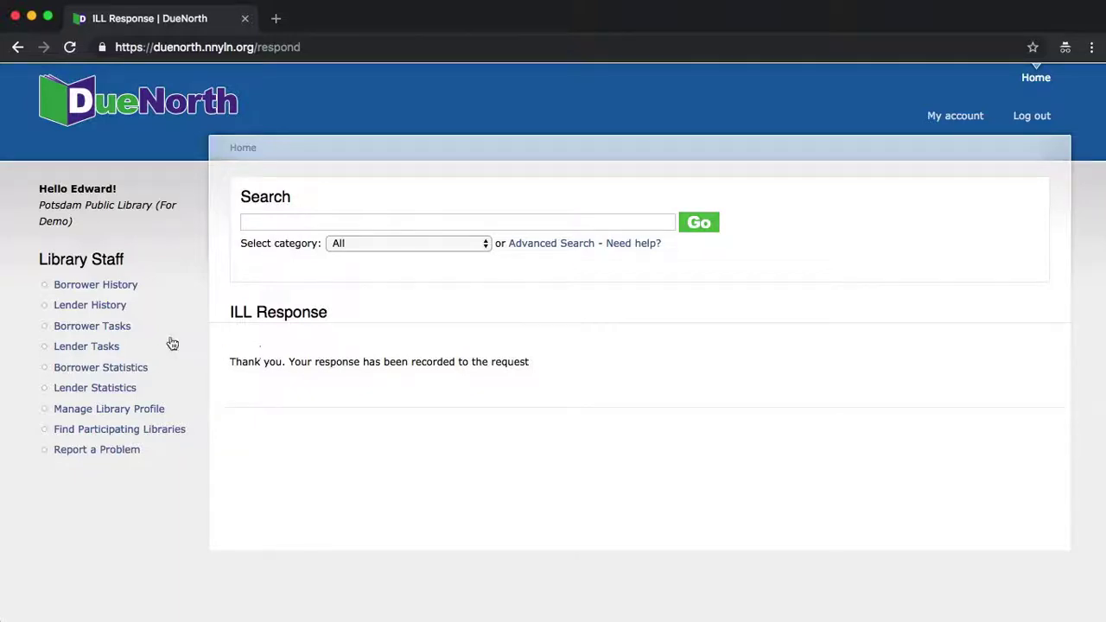
# Step: Review the request details of "Cibola burn" from the open lender tasks, including item, borrower and lender information and notes, and close them
pyautogui.click(93, 348)
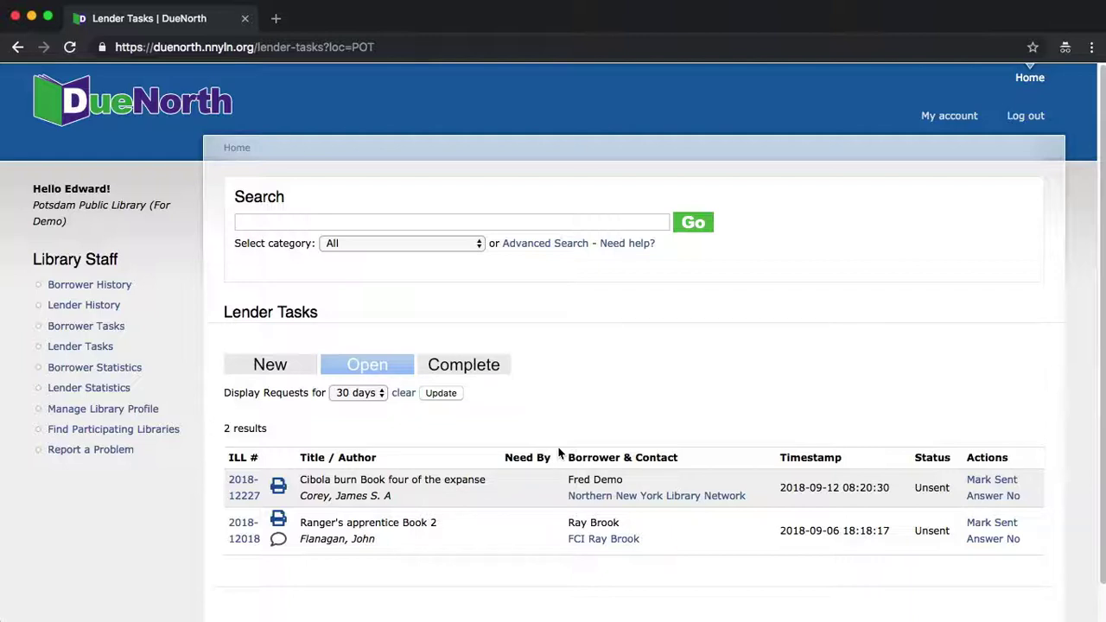
pyautogui.click(246, 496)
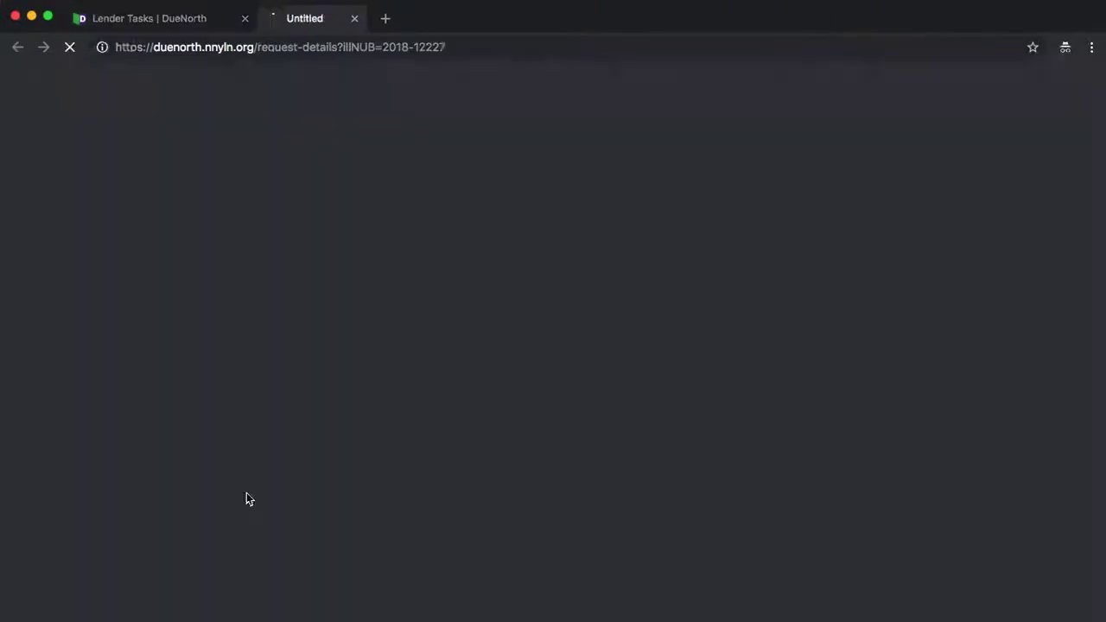
pyautogui.scroll(-1, 524, 417)
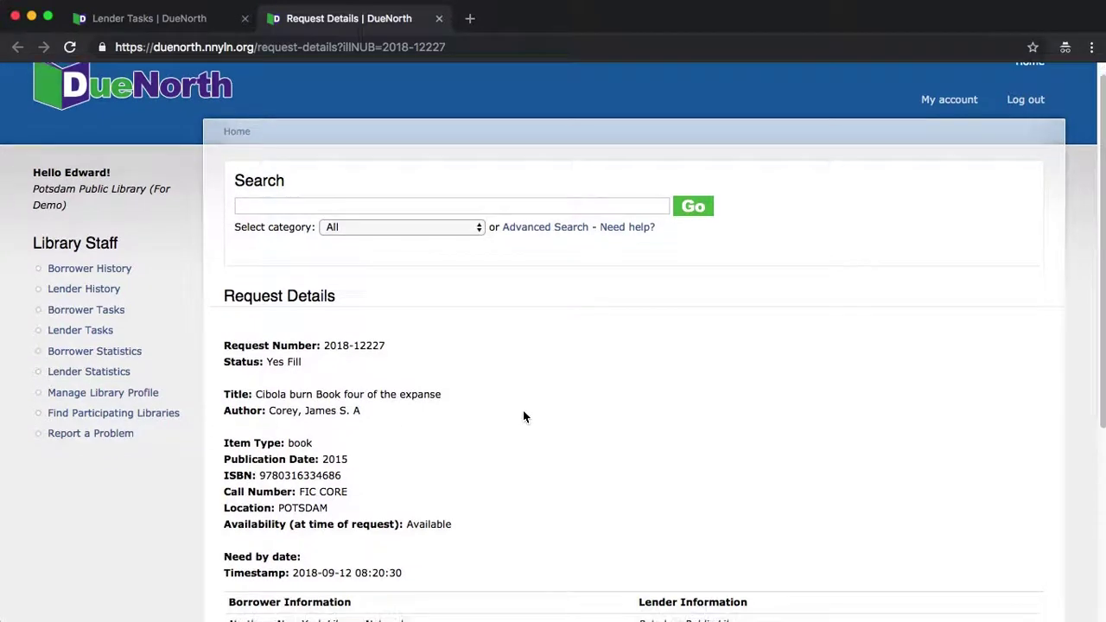
pyautogui.scroll(-1, 525, 420)
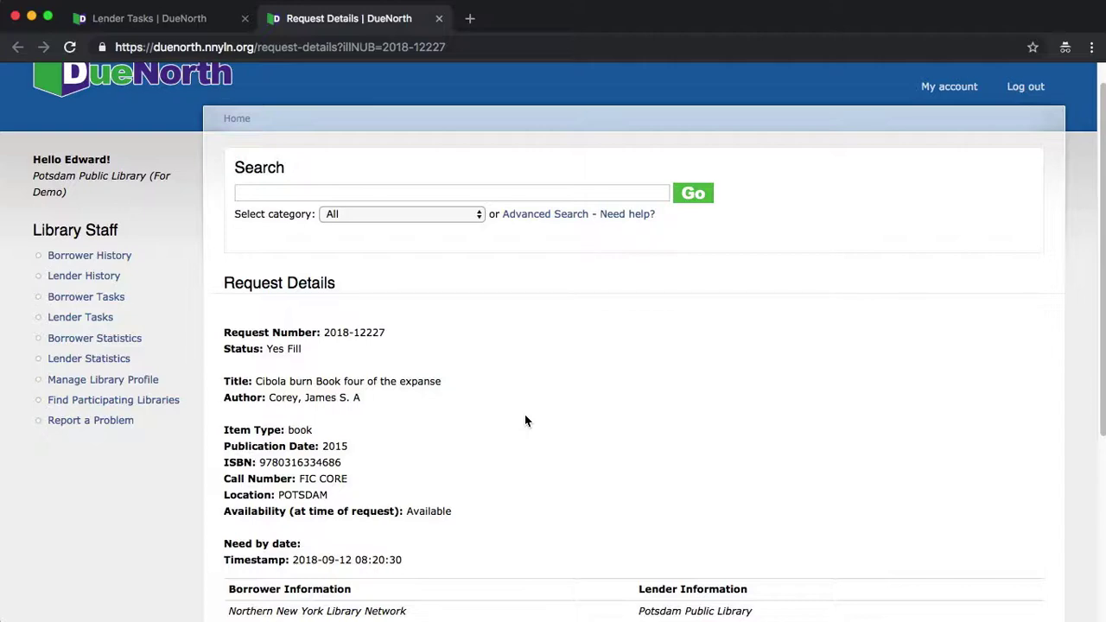
pyautogui.scroll(-8, 524, 421)
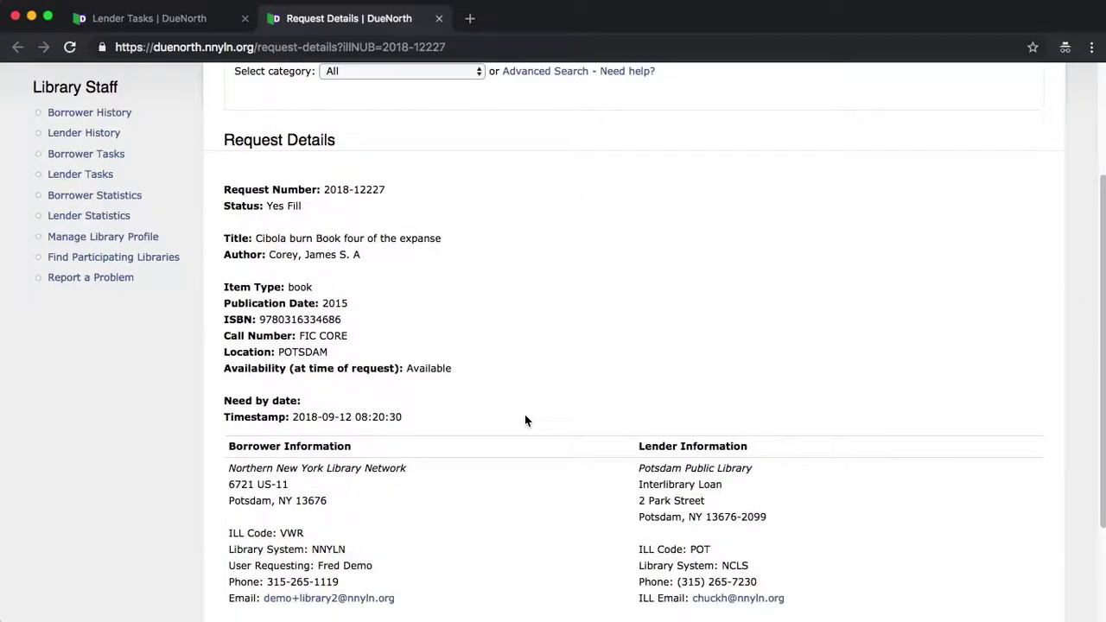
pyautogui.scroll(-3, 525, 417)
pyautogui.scroll(-5, 527, 421)
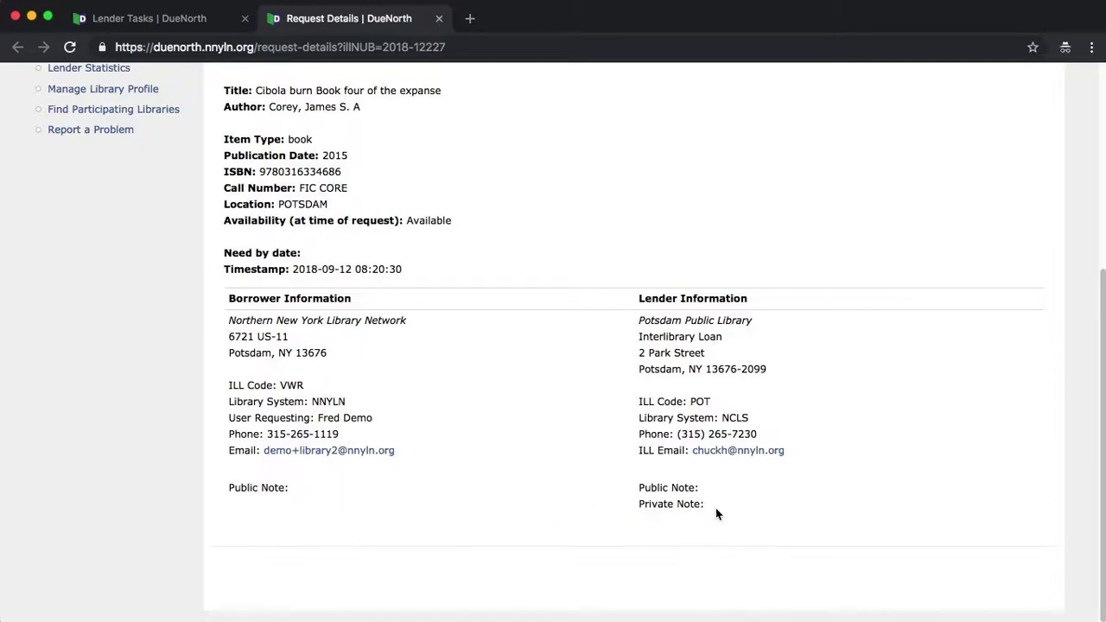
pyautogui.scroll(5, 710, 522)
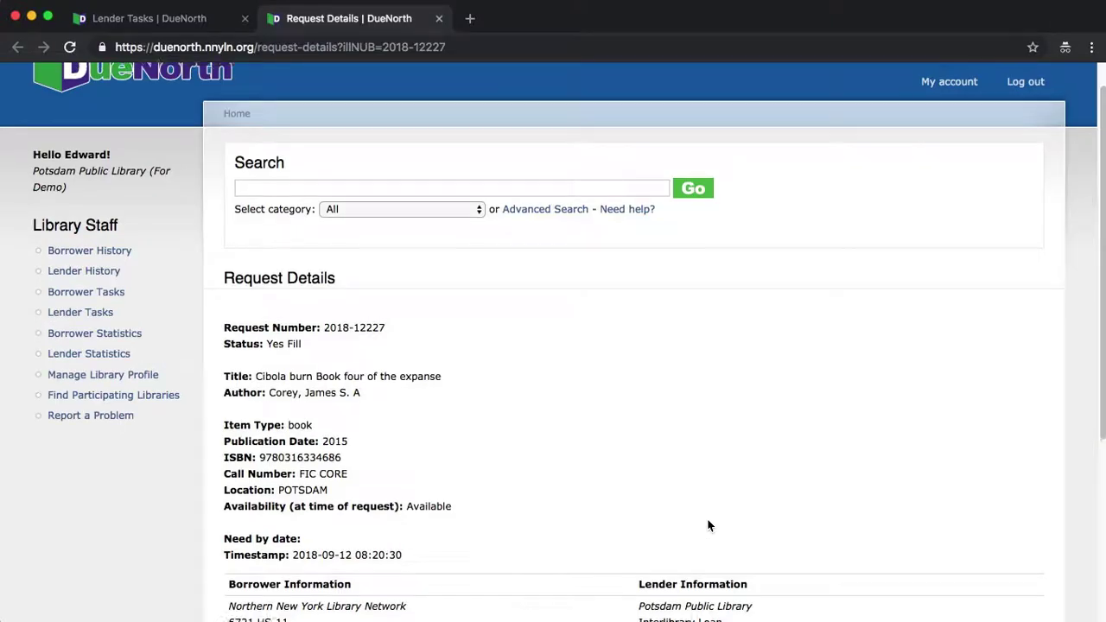
pyautogui.click(440, 18)
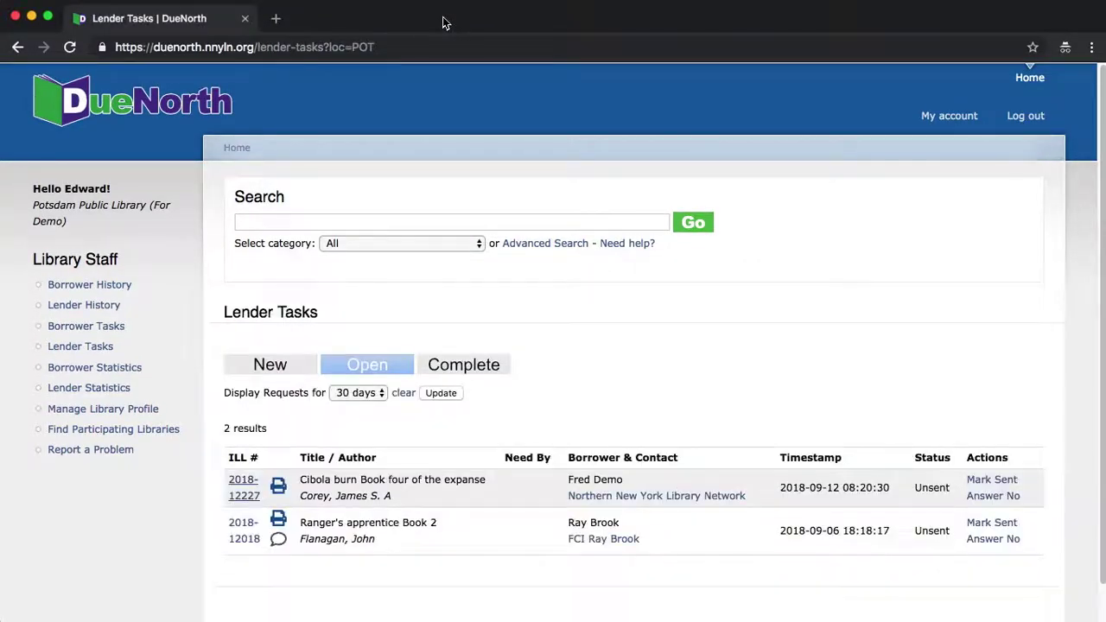
# Step: Preview the printable request slip for "Cibola burn" and close it without printing
pyautogui.click(281, 489)
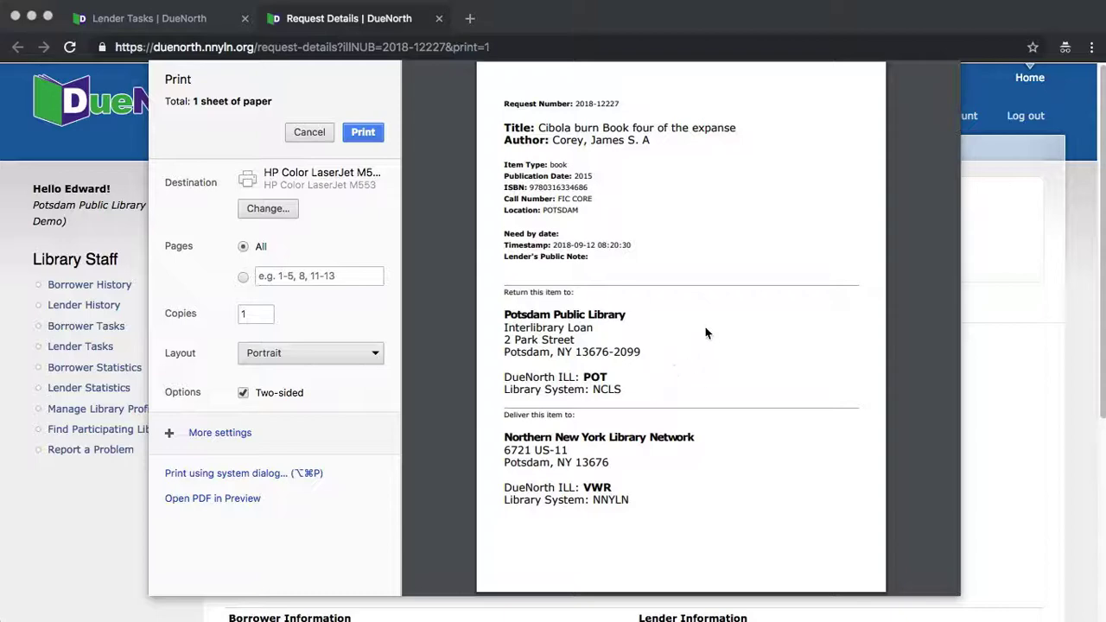
pyautogui.click(310, 132)
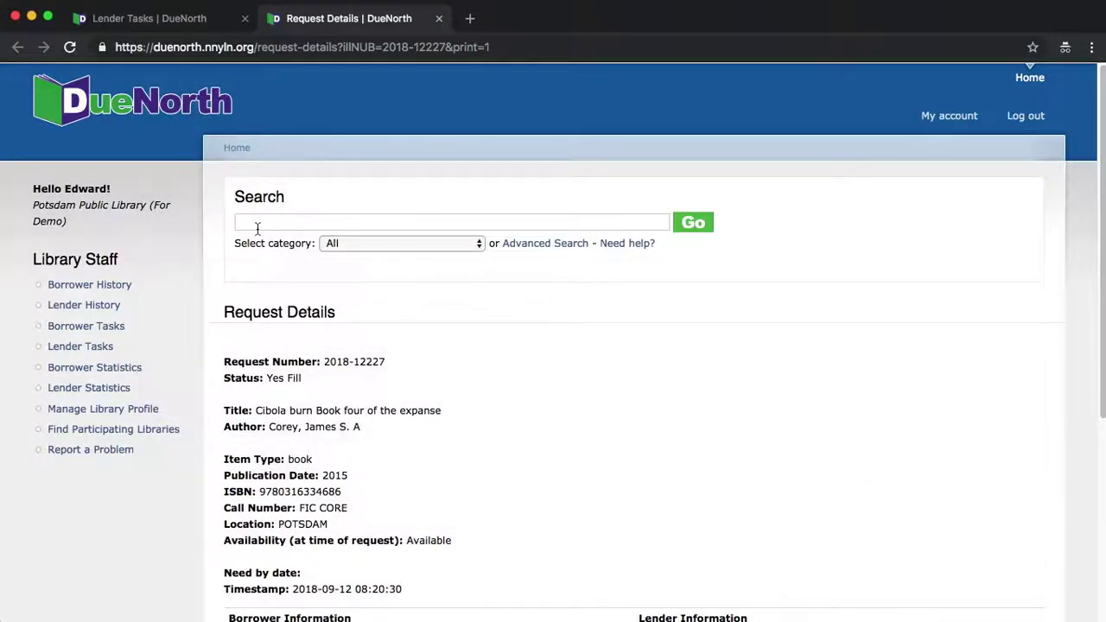
pyautogui.click(439, 18)
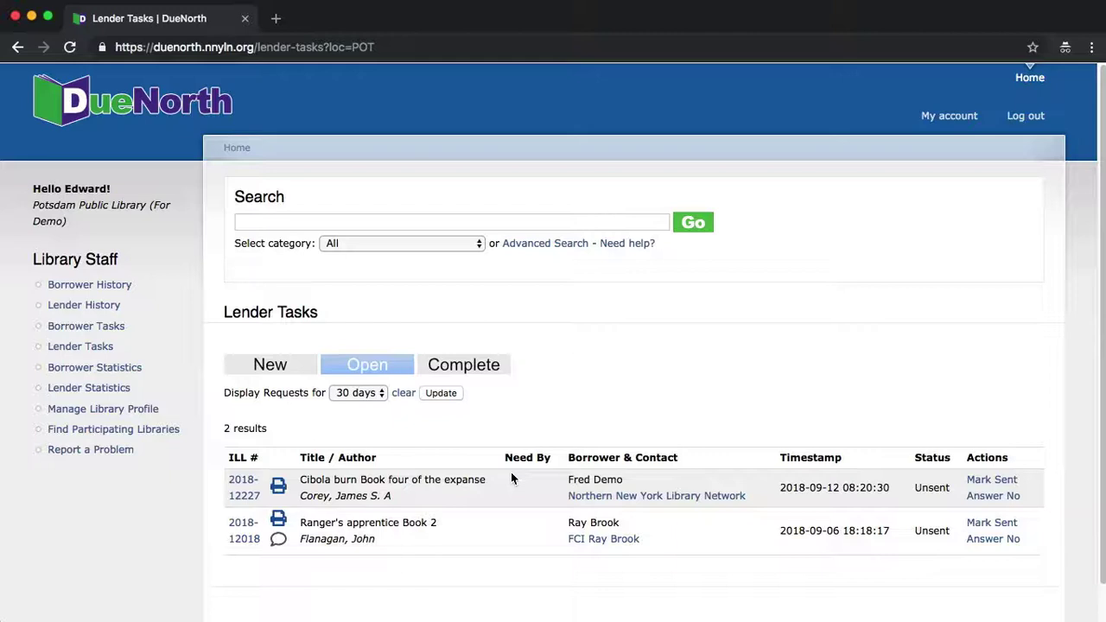
# Step: Mark the "Cibola burn" request as sent with the lender public note "Sent to today via USPS", leaving the private note empty
pyautogui.click(1006, 489)
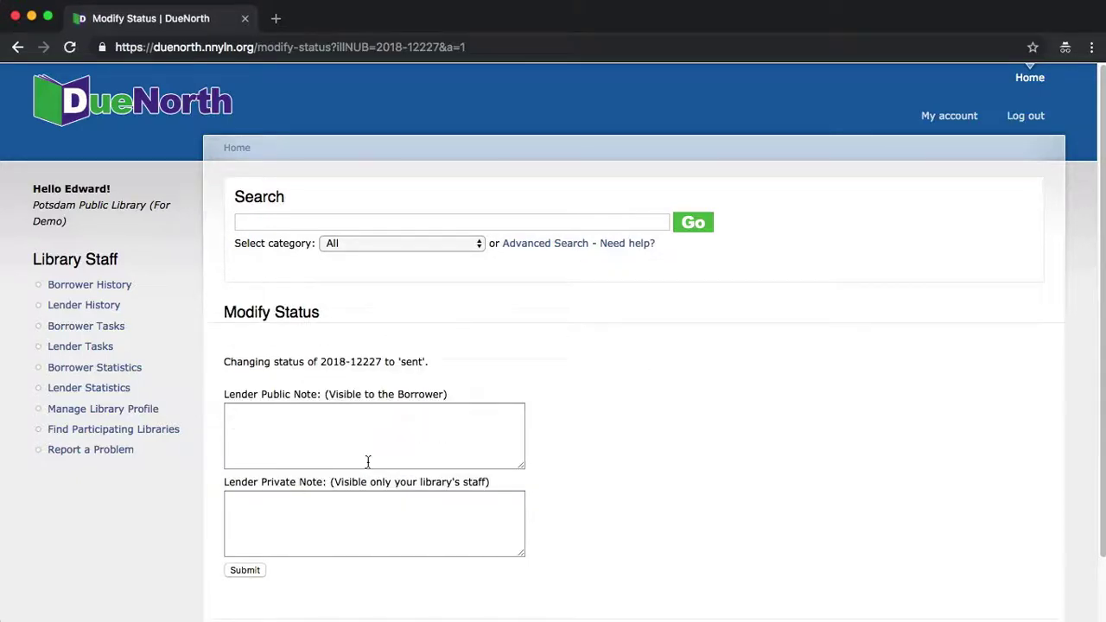
pyautogui.click(386, 431)
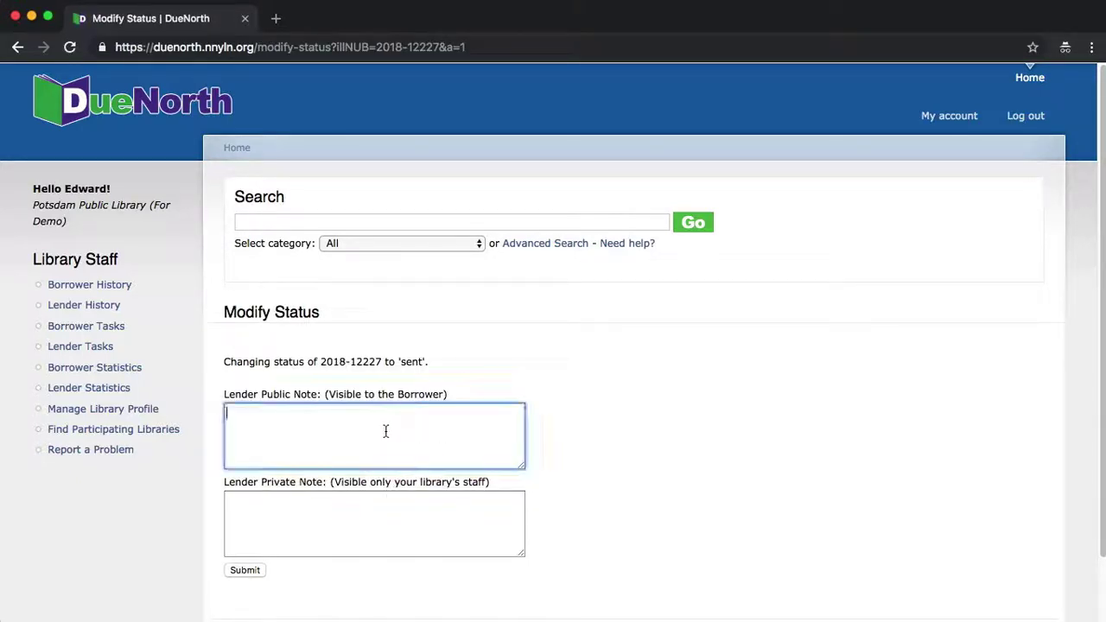
pyautogui.write('Sent to today via')
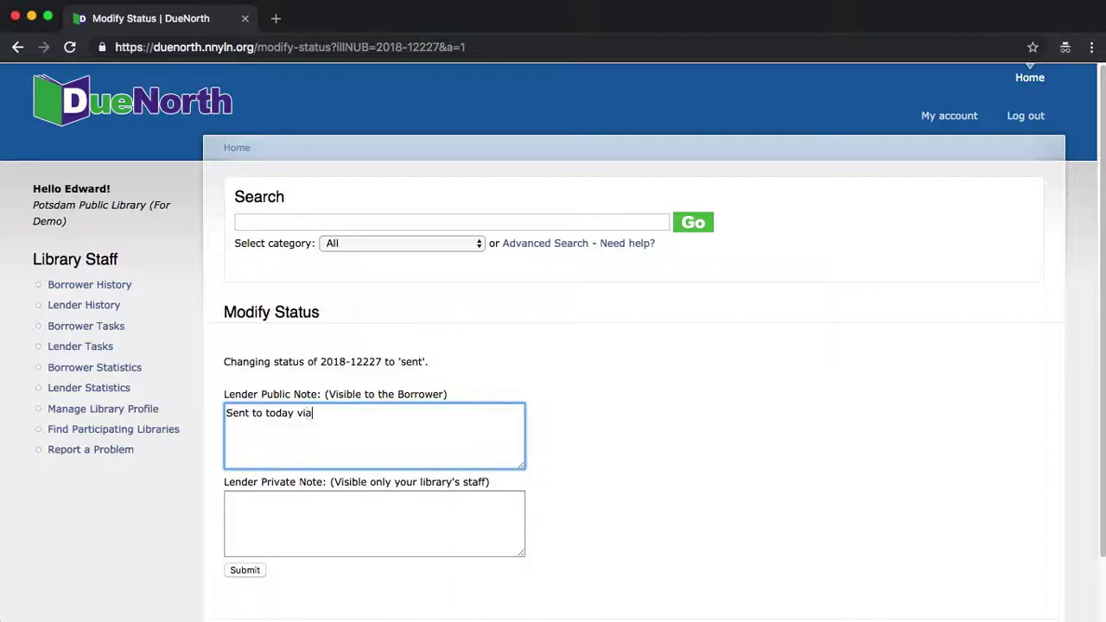
pyautogui.write(' USPS')
pyautogui.click(346, 528)
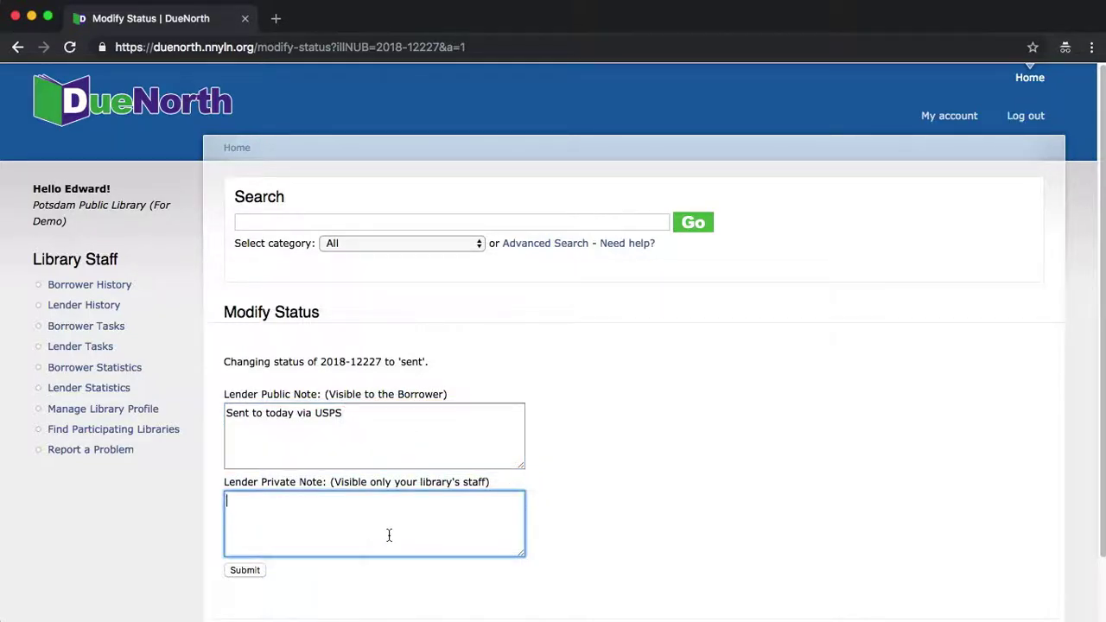
pyautogui.click(244, 571)
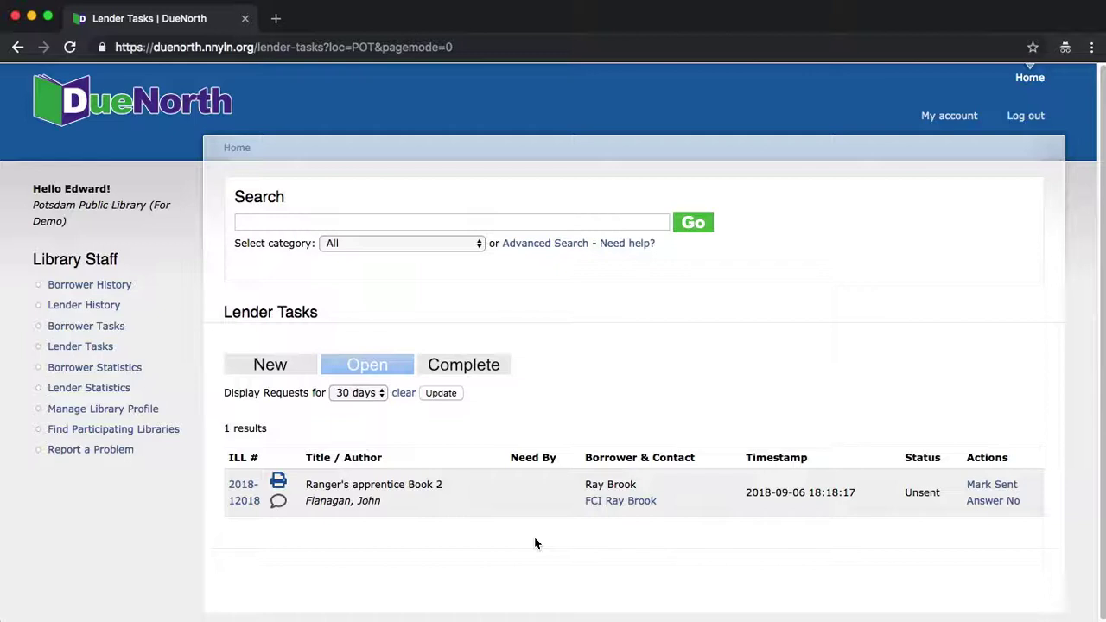
# Step: Change the "Cibola burn" request among the completed lender tasks back to unsent, leaving its notes as they are
pyautogui.click(474, 373)
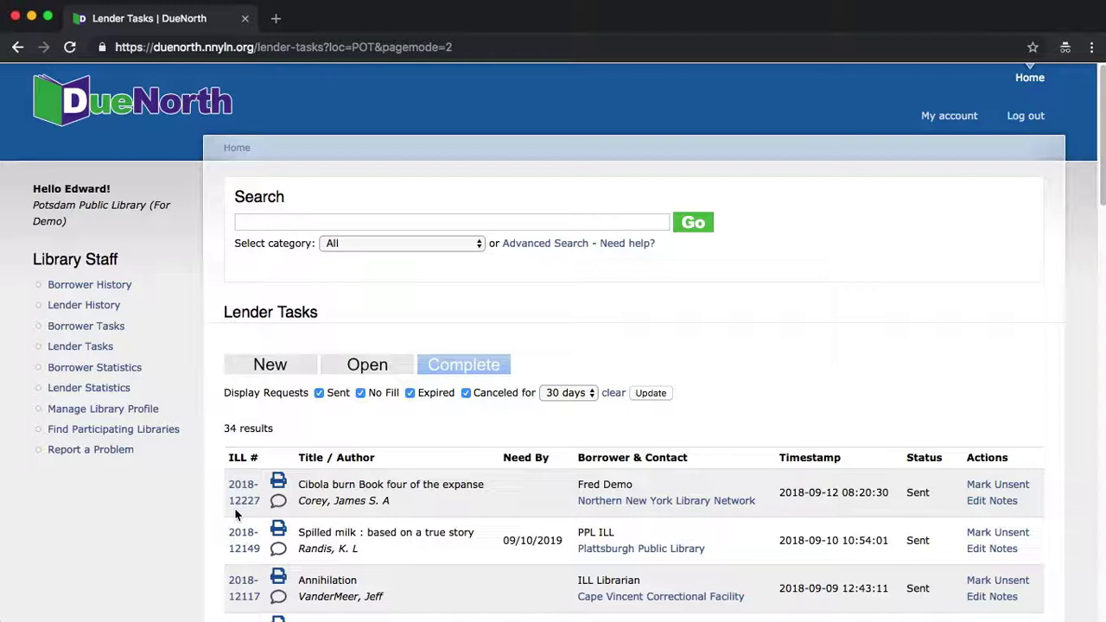
pyautogui.click(373, 365)
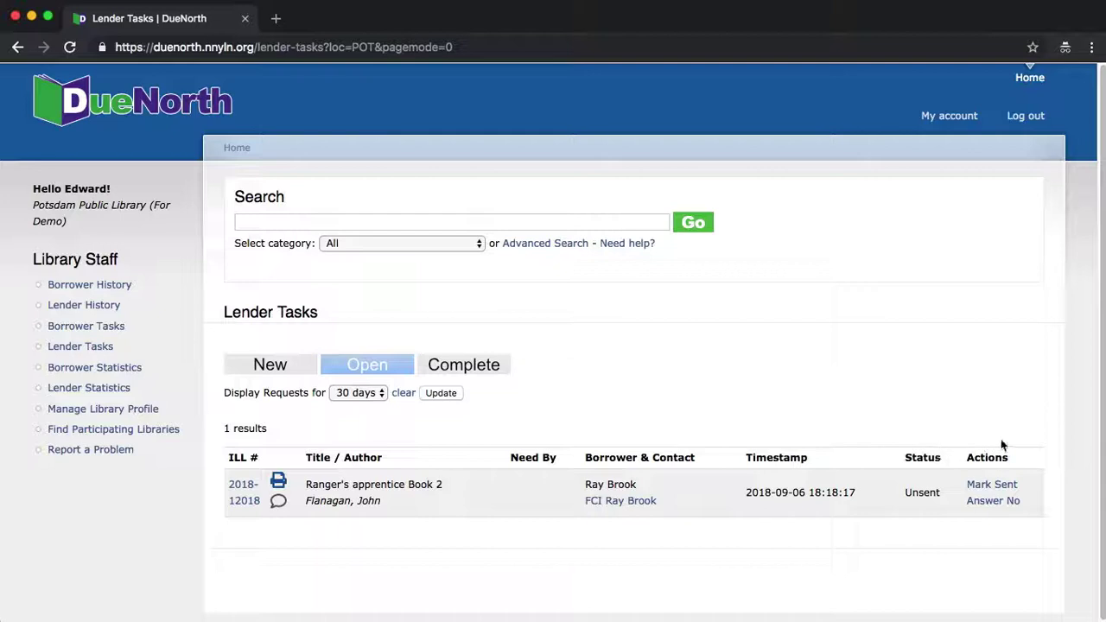
pyautogui.click(478, 365)
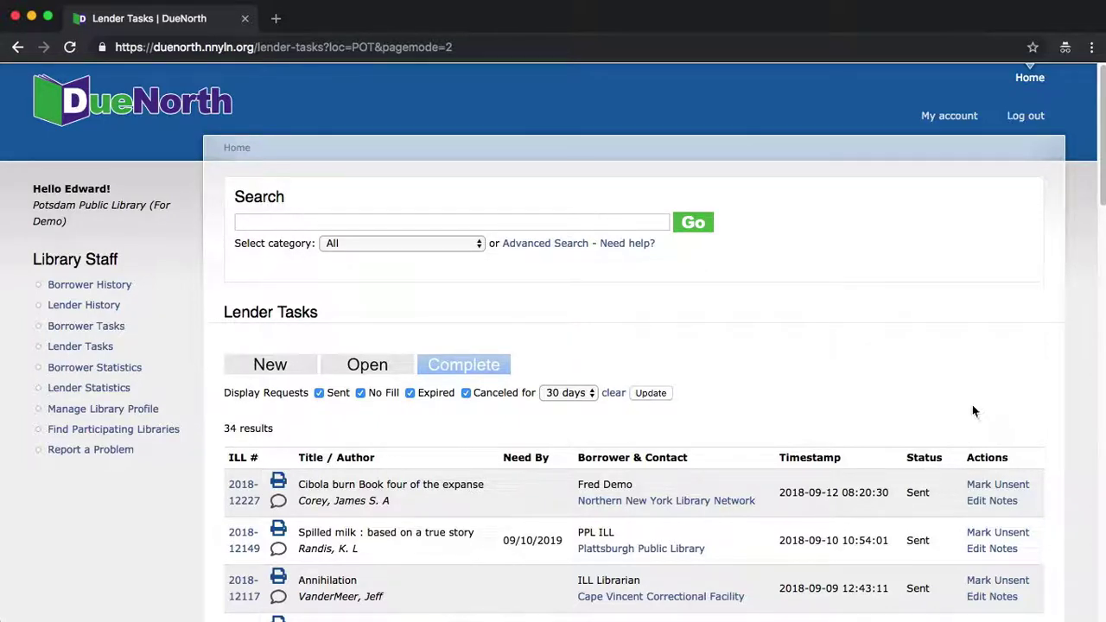
pyautogui.click(983, 492)
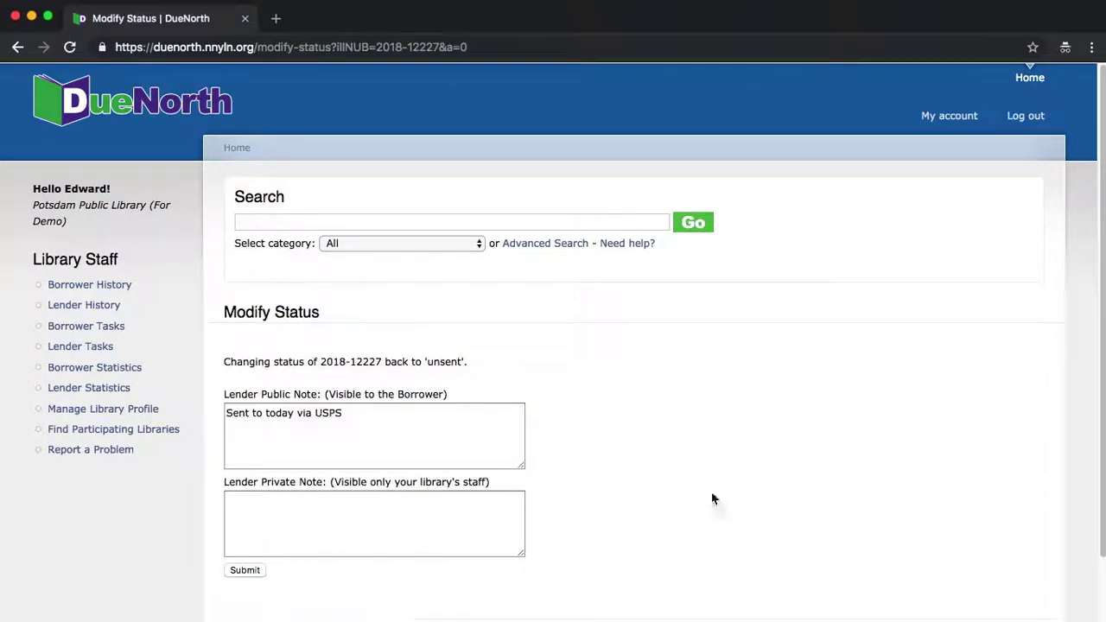
pyautogui.click(238, 571)
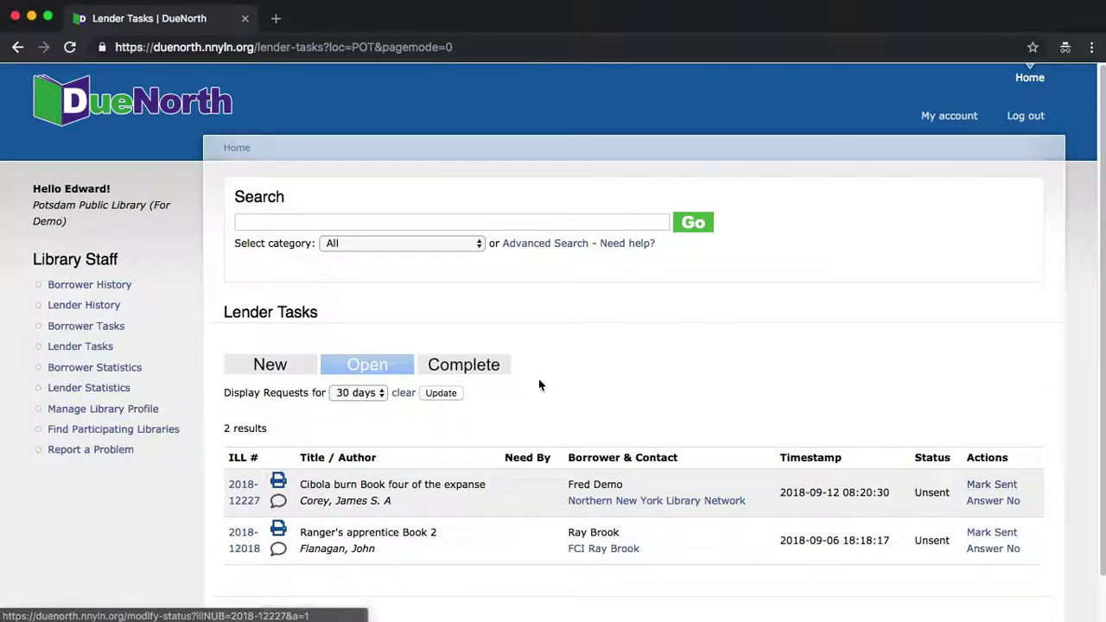
# Step: Mark the "Cibola burn" request as sent again without editing its notes, and check the completed lender tasks
pyautogui.click(992, 485)
pyautogui.click(242, 570)
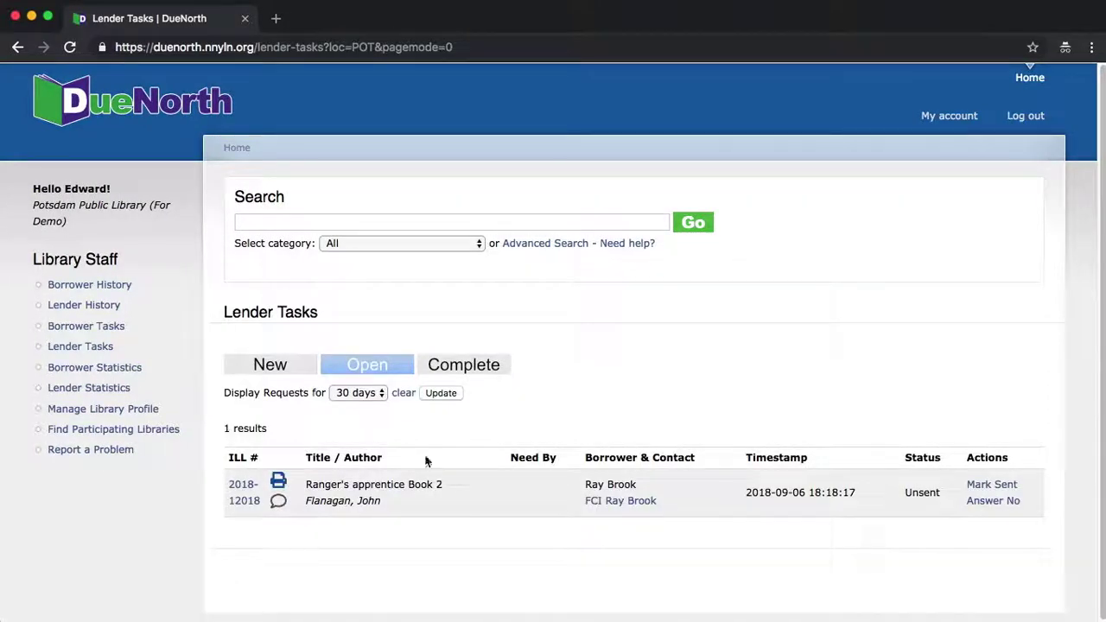
pyautogui.click(465, 370)
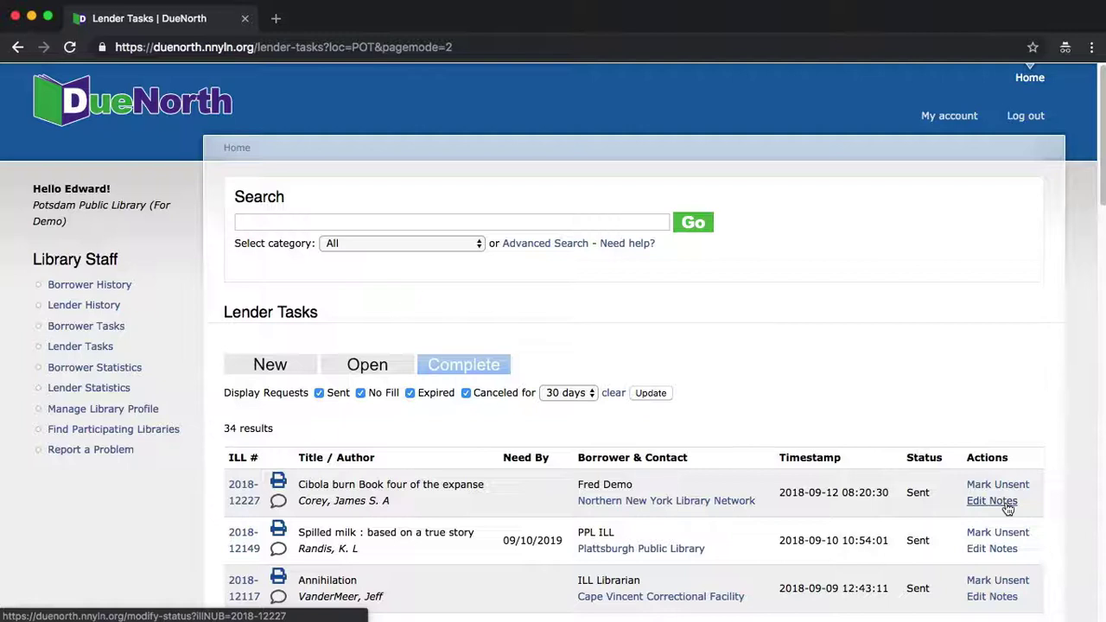
# Step: Display the open lender requests for 60 days, and extend the period selection to 90 days
pyautogui.click(373, 367)
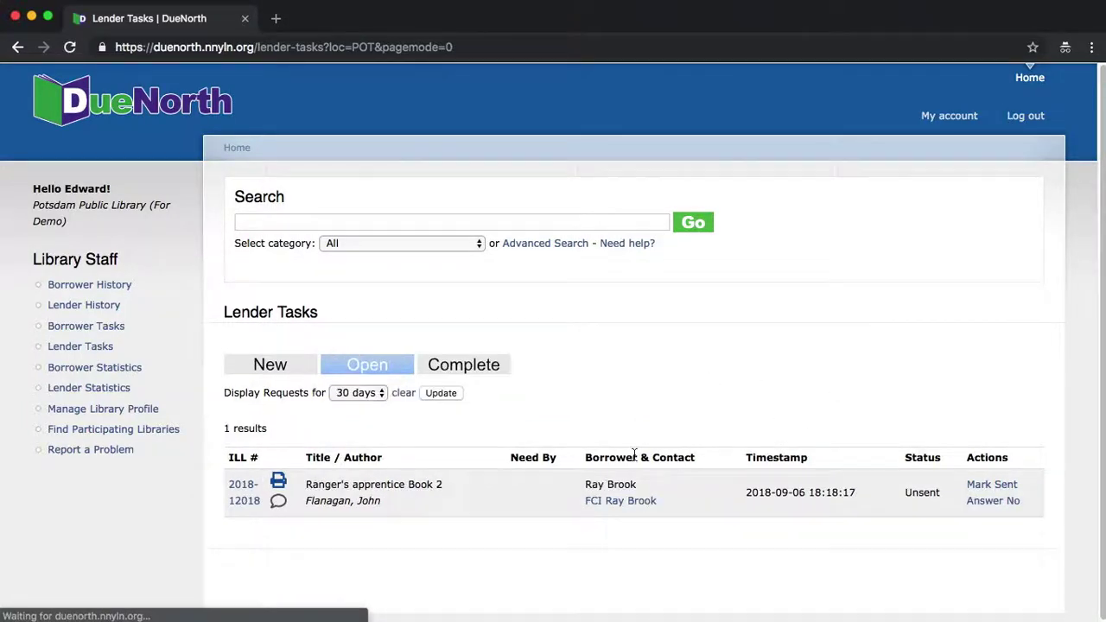
pyautogui.click(349, 396)
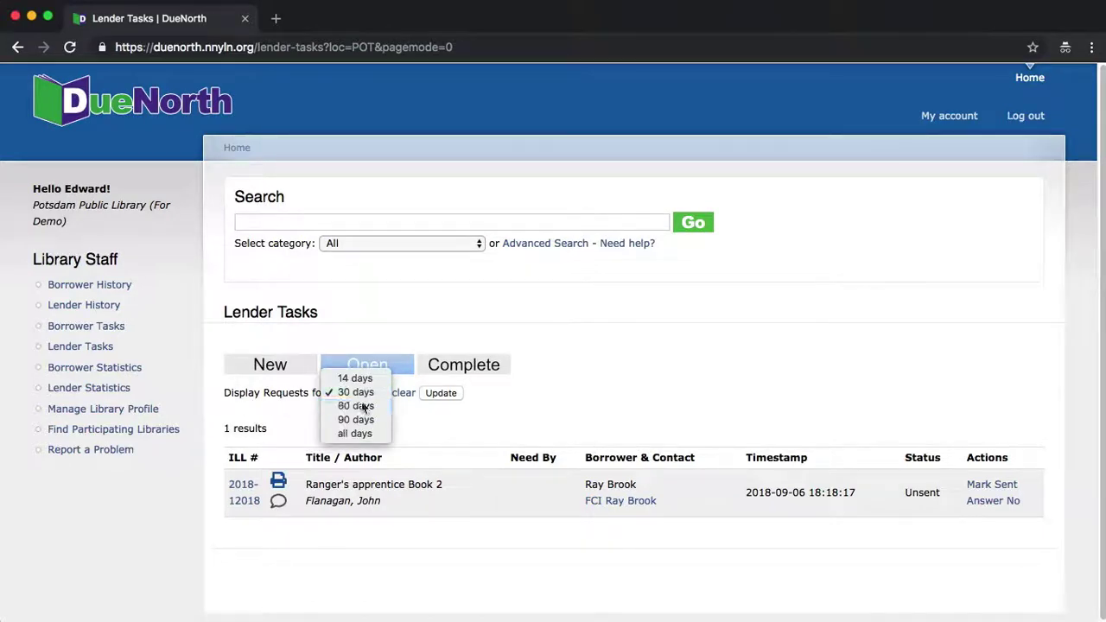
pyautogui.click(364, 406)
pyautogui.click(453, 394)
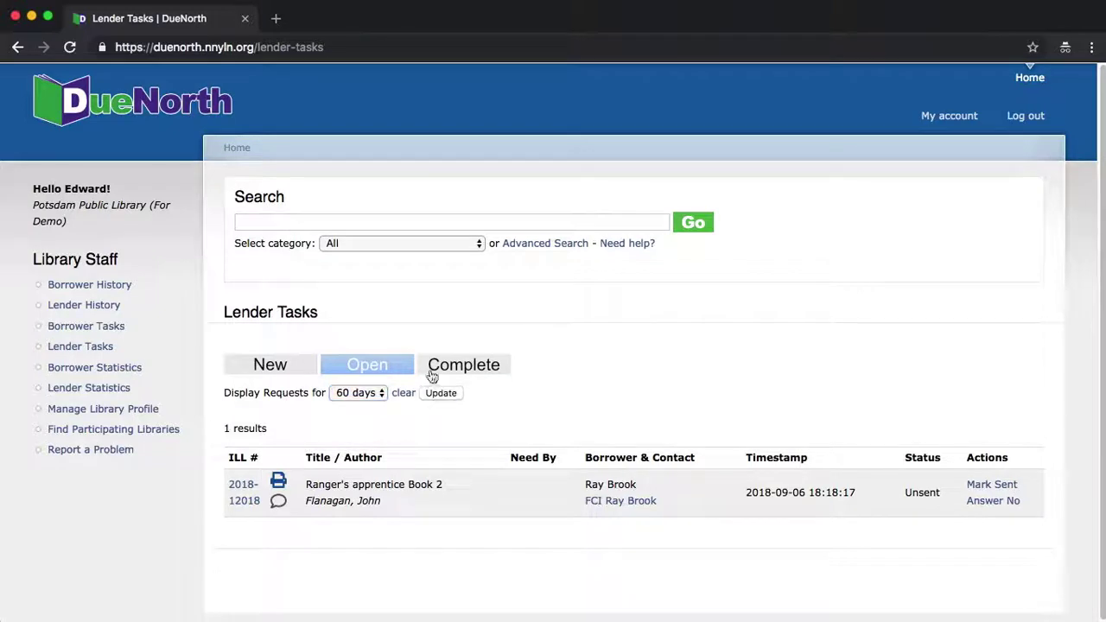
pyautogui.click(370, 396)
pyautogui.click(372, 406)
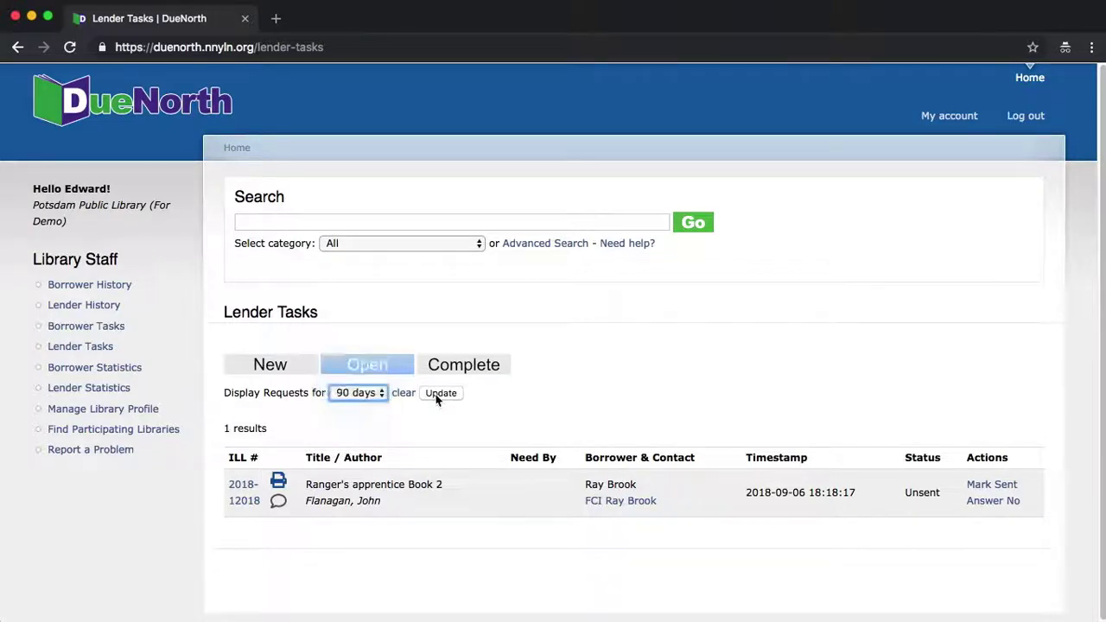
# Step: Display the completed lender requests for all days and look over the list
pyautogui.click(481, 371)
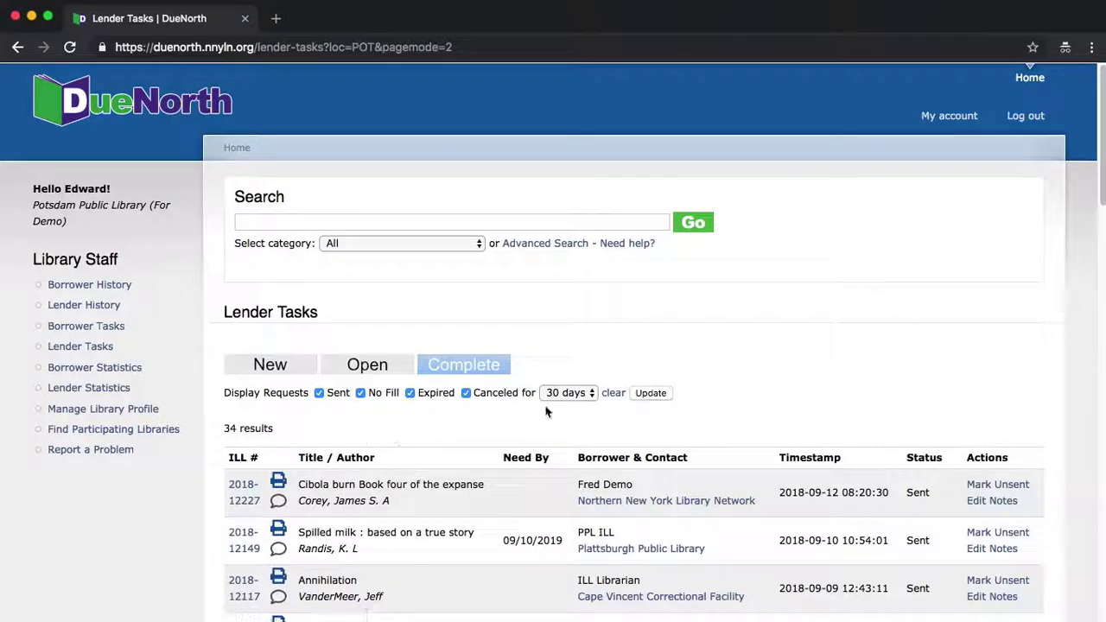
pyautogui.click(569, 392)
pyautogui.click(572, 428)
pyautogui.click(651, 392)
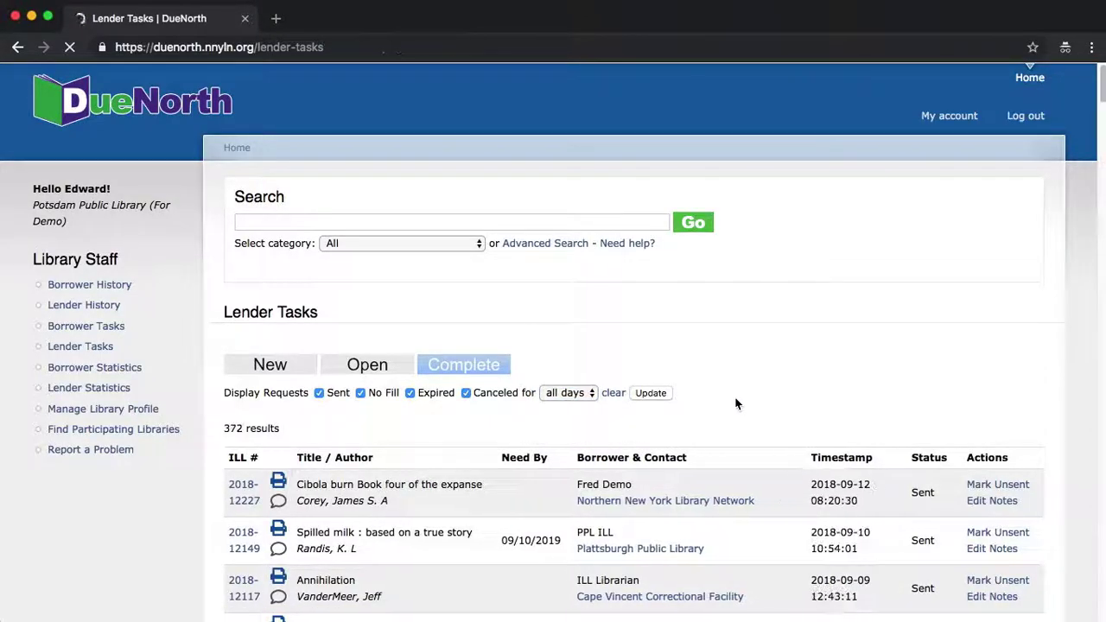
pyautogui.scroll(-2, 742, 433)
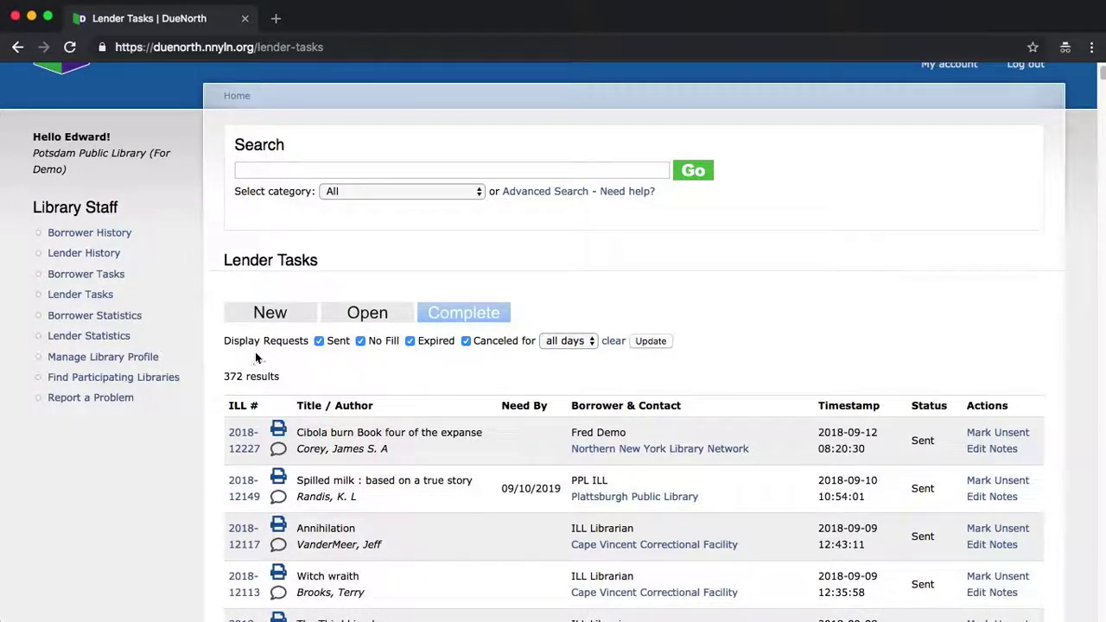
pyautogui.scroll(2, 663, 372)
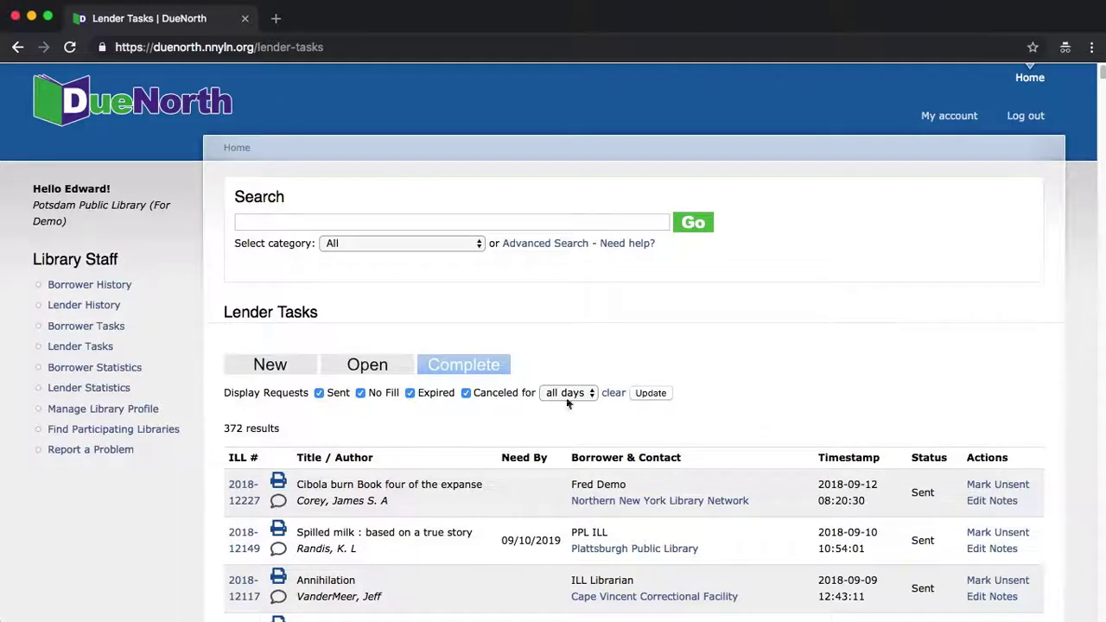
# Step: Open the account profile for editing and set its Filter Days option to 90 Days
pyautogui.click(942, 116)
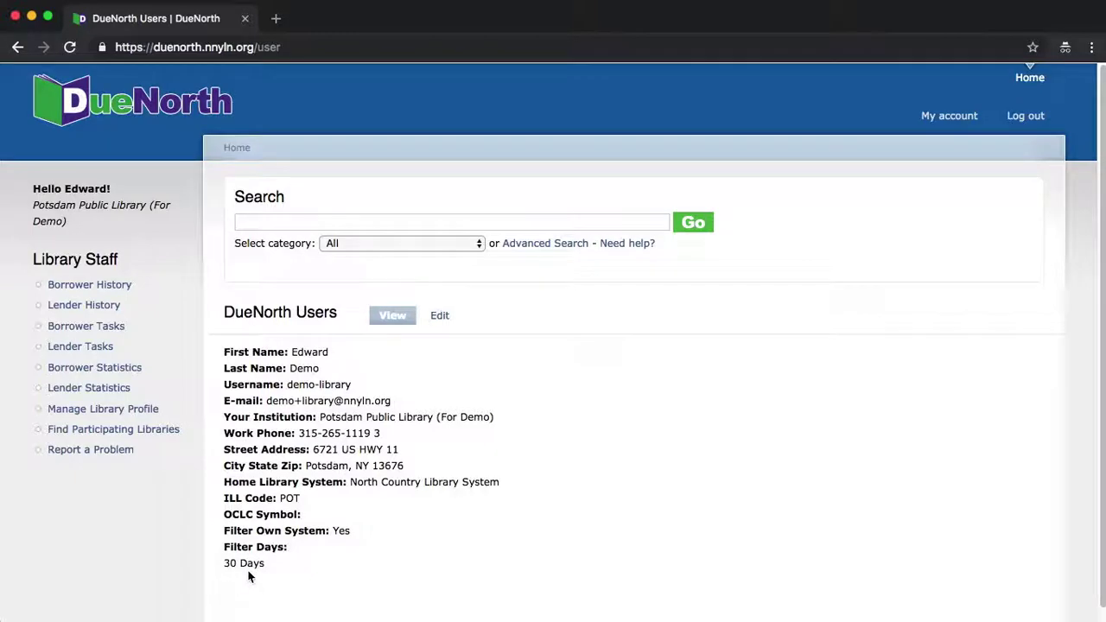
pyautogui.click(438, 317)
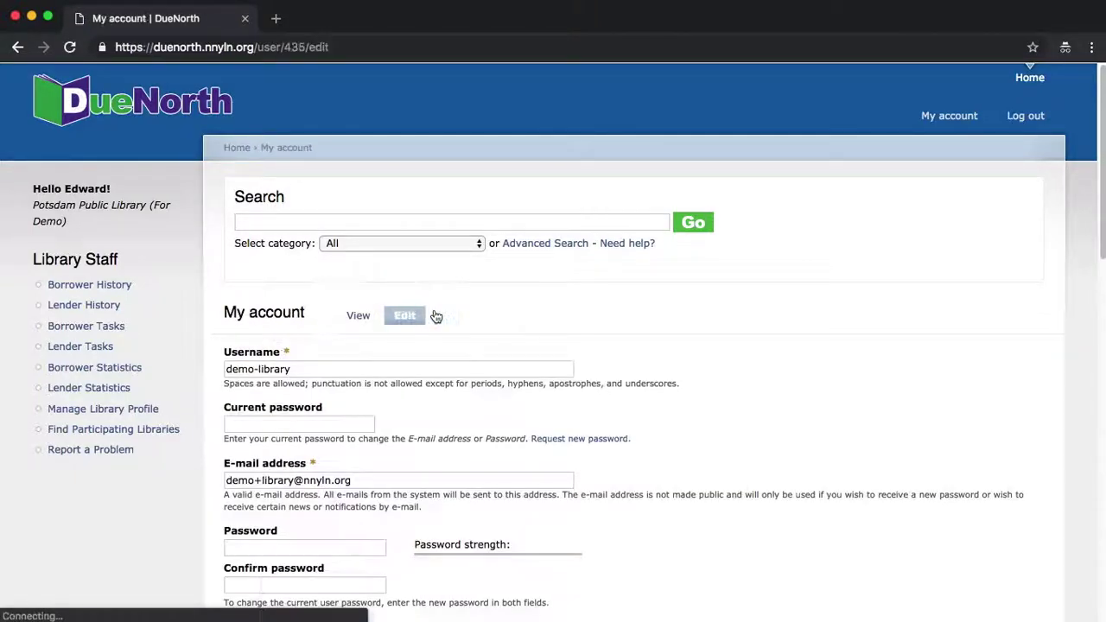
pyautogui.scroll(-10, 469, 415)
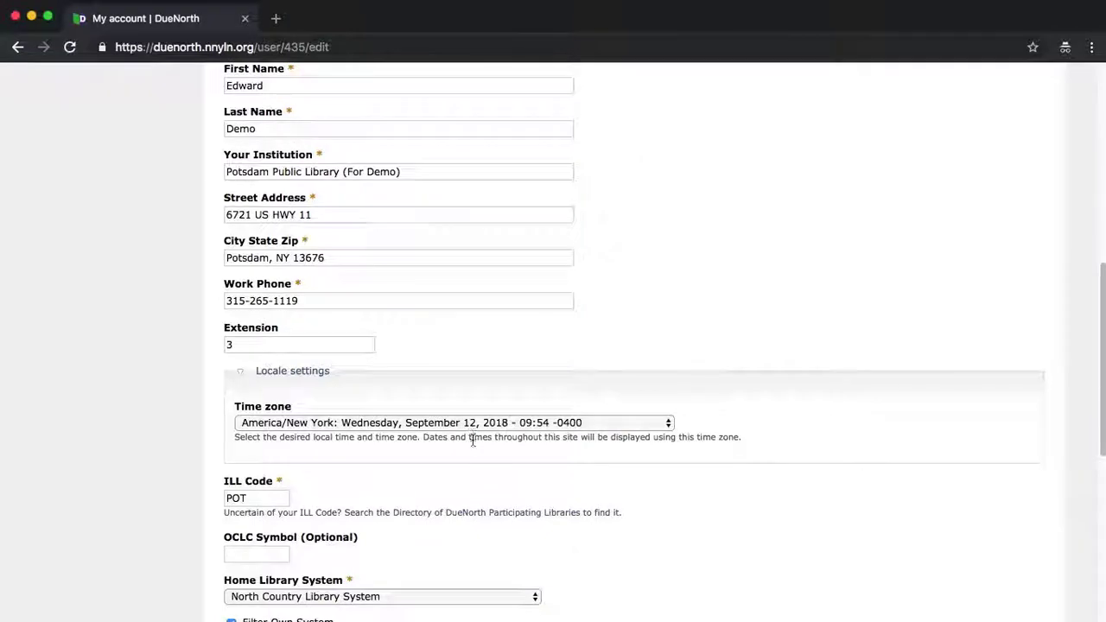
pyautogui.scroll(-4, 472, 445)
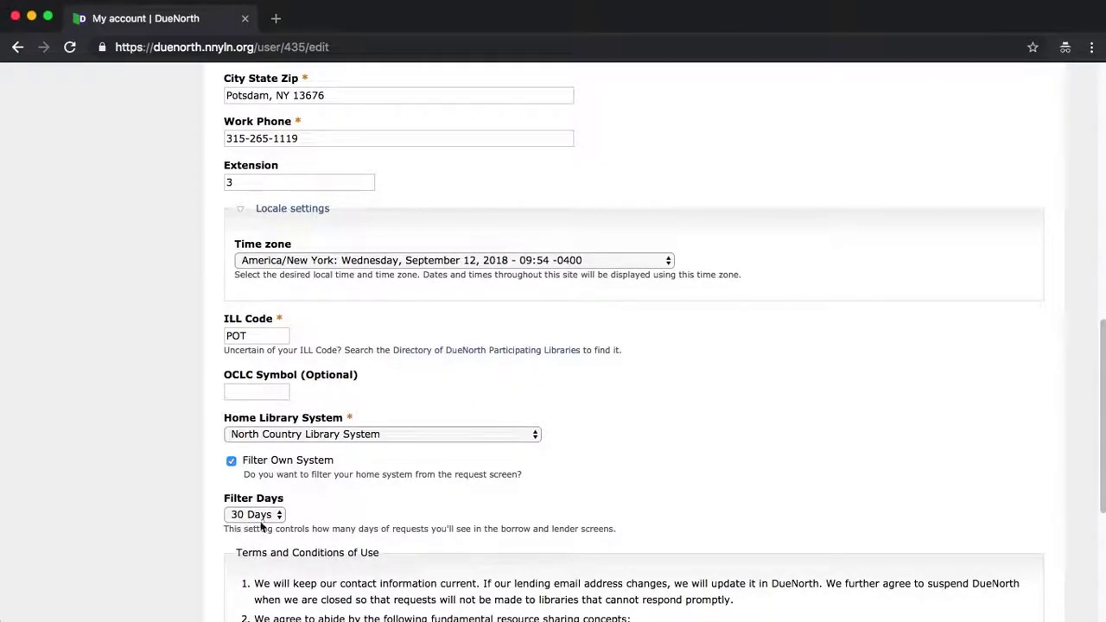
pyautogui.click(255, 515)
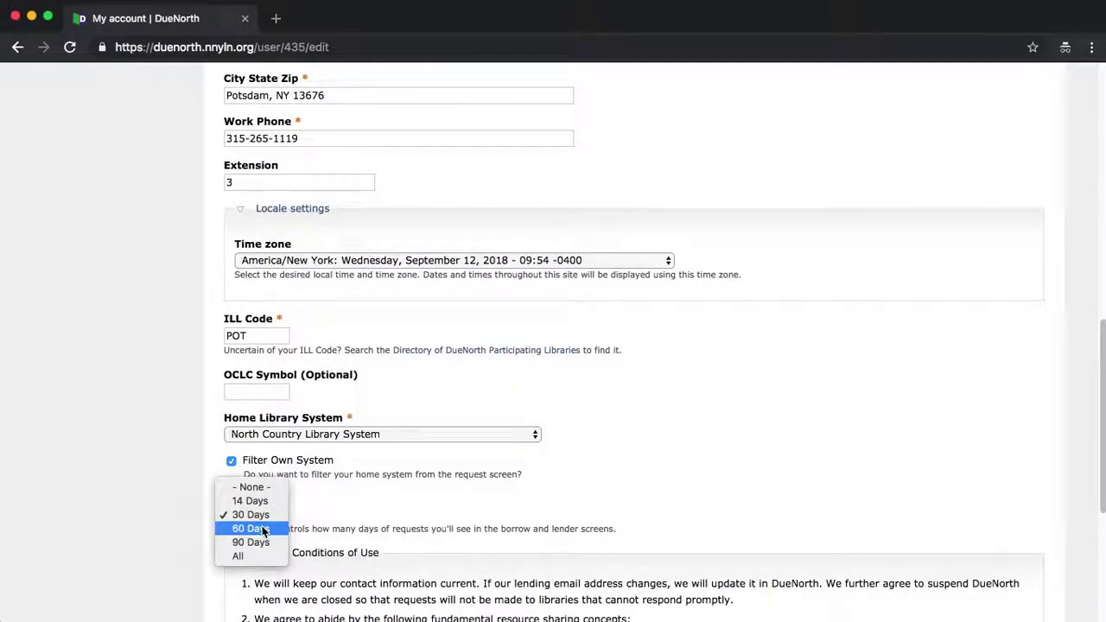
pyautogui.click(263, 545)
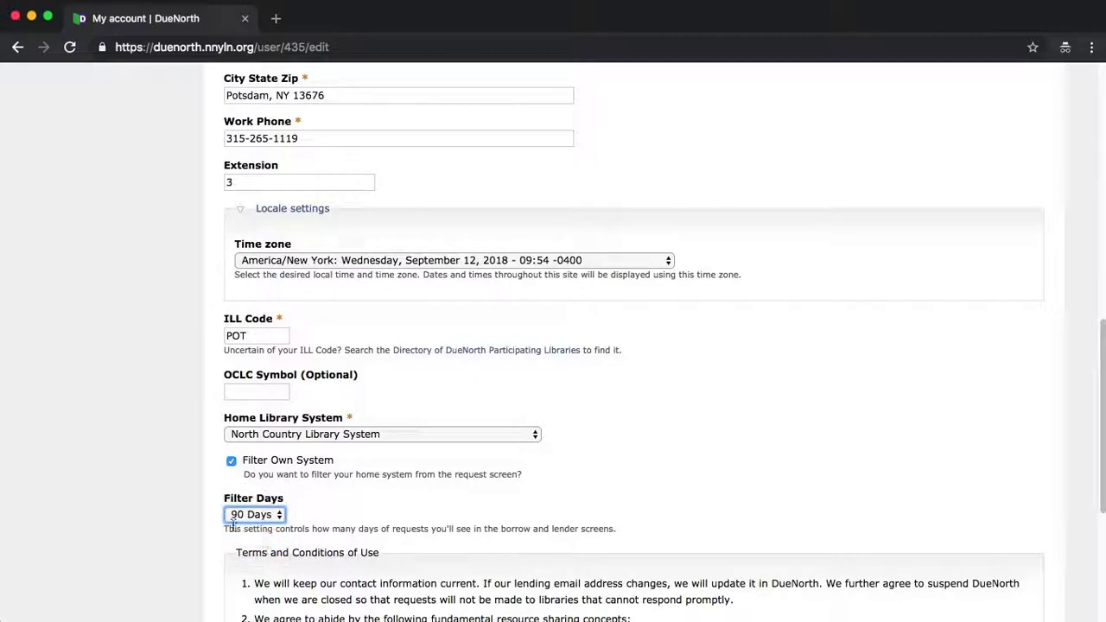
# Step: Save the account changes and return to the lender tasks to check the default display period
pyautogui.scroll(-5, 318, 540)
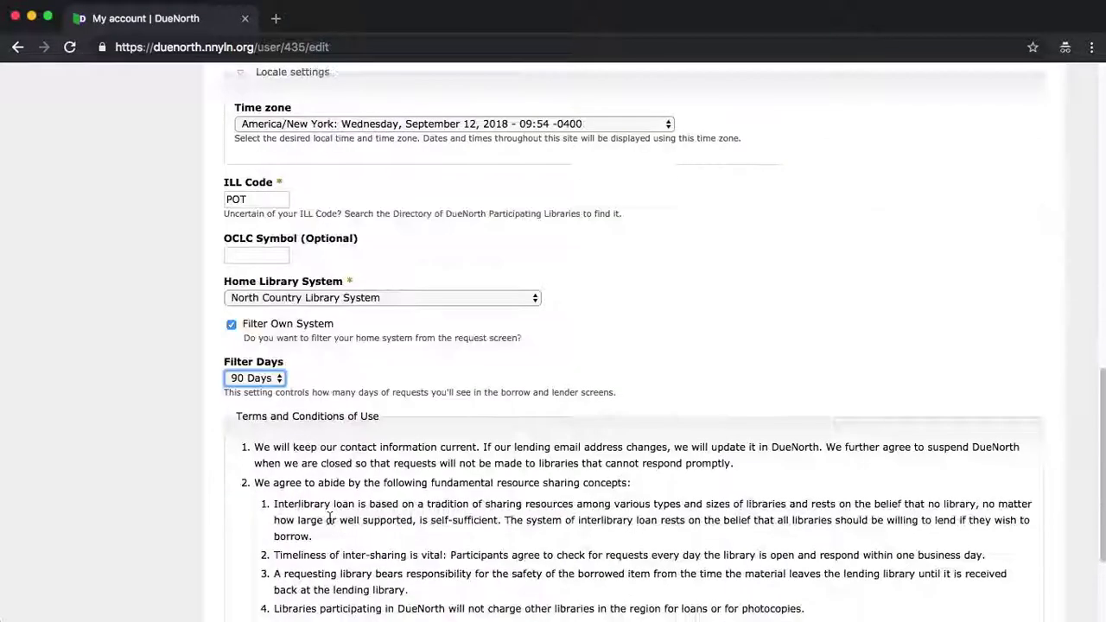
pyautogui.click(241, 535)
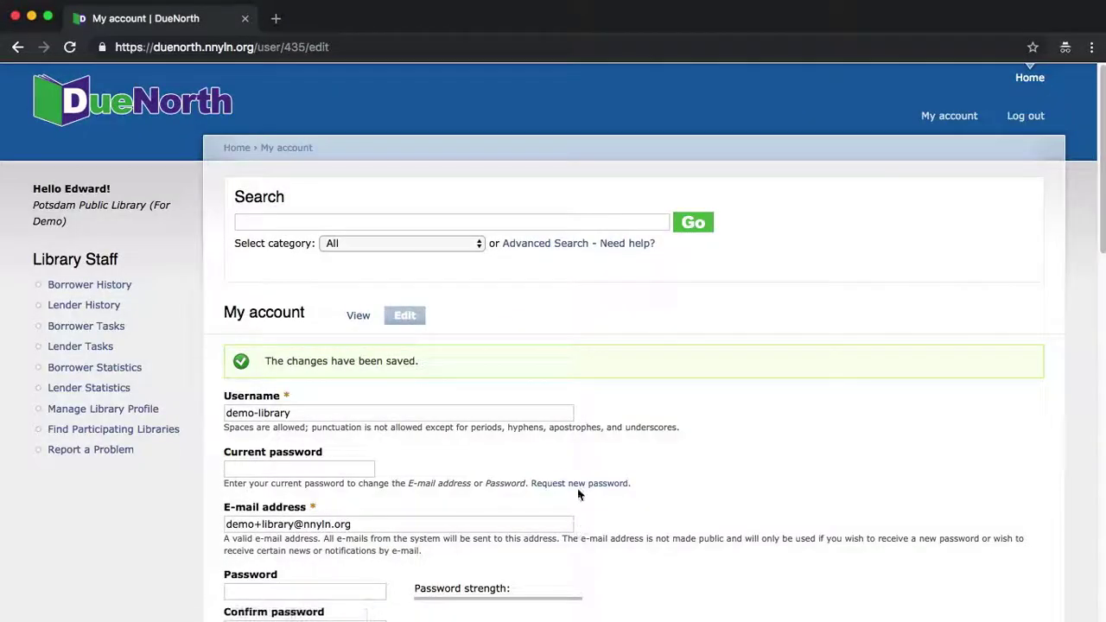
pyautogui.click(95, 347)
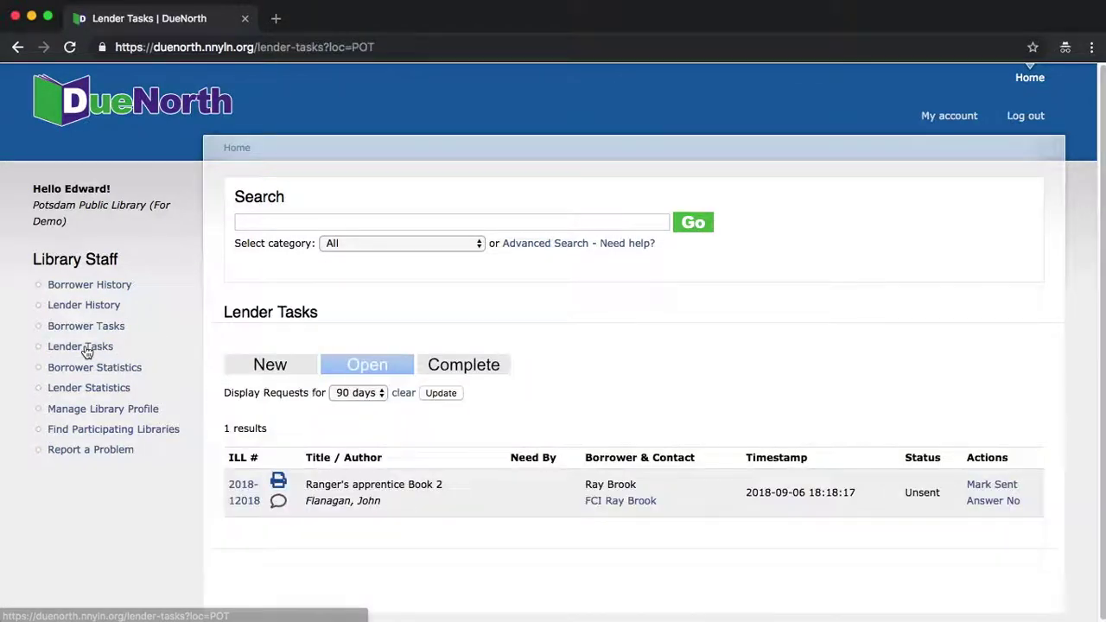